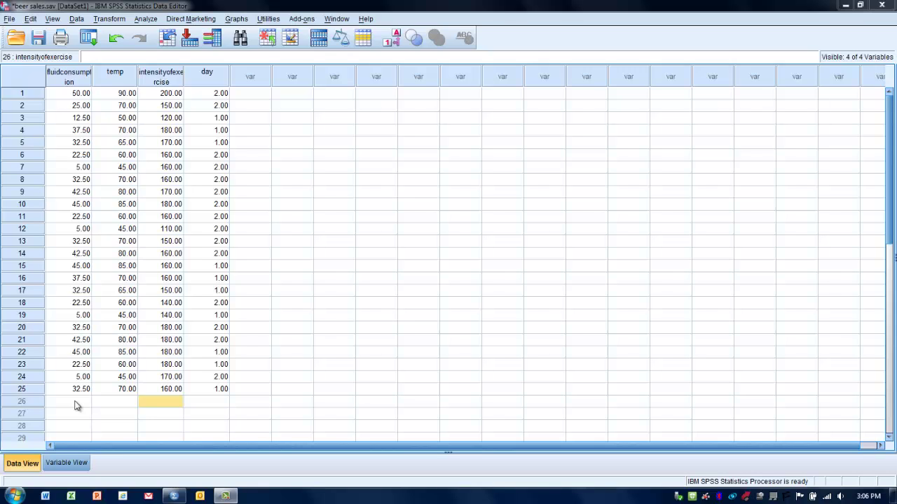
Review the fluidconsumption and temp columns in the dataset
left_click(68, 77)
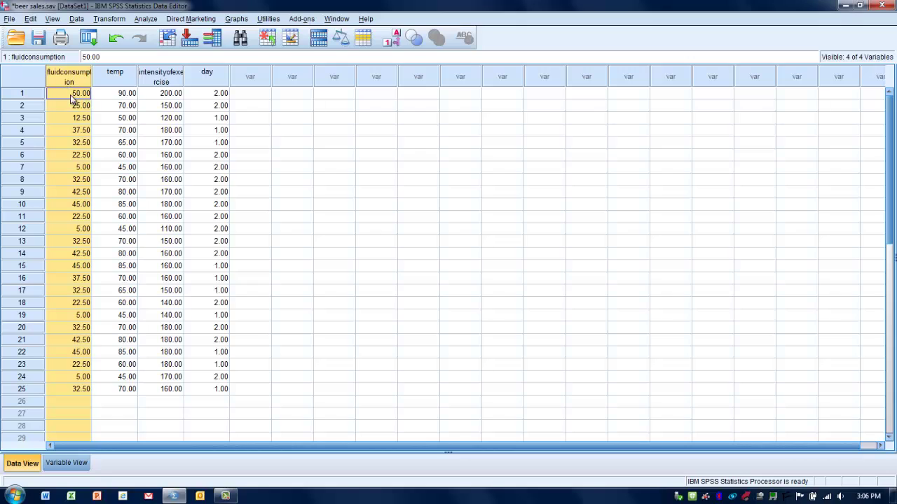
left_click(108, 78)
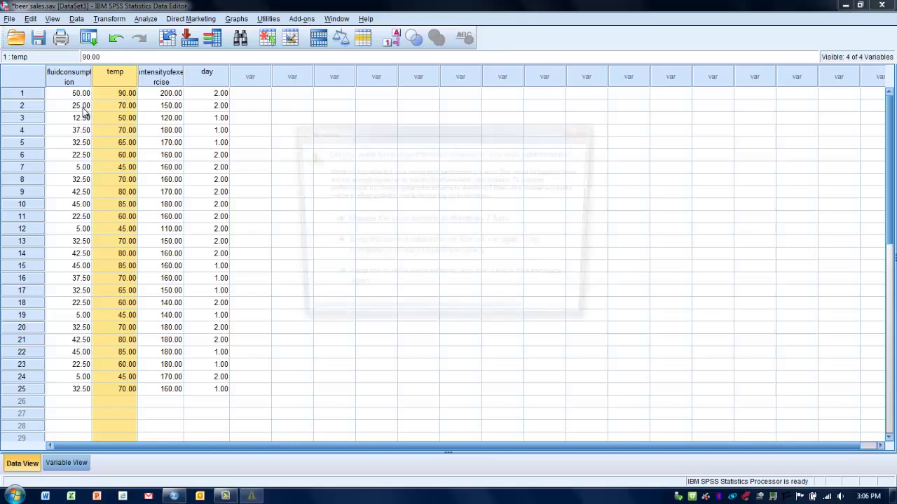
left_click(226, 191)
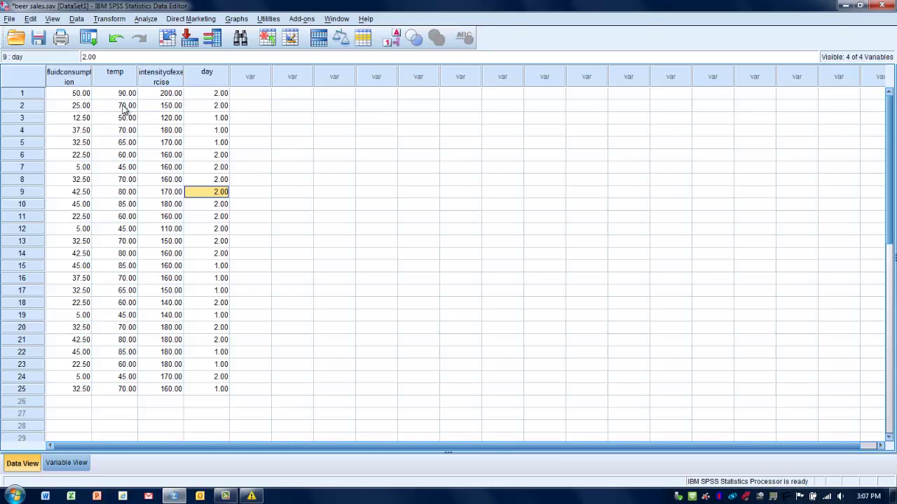
left_click(70, 79)
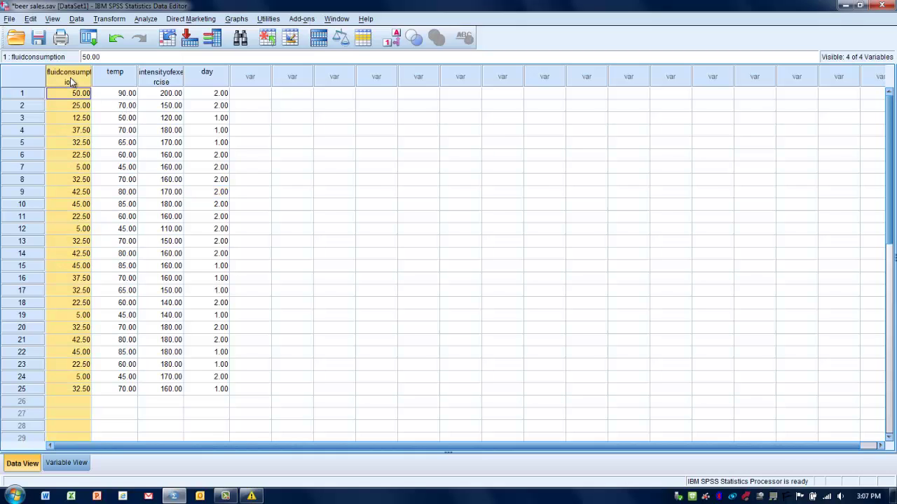
left_click(105, 82)
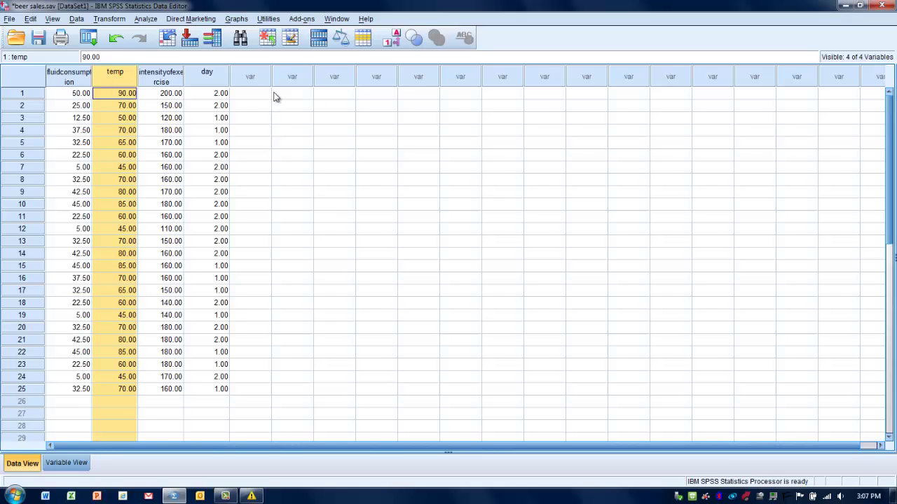
Start a simple scatter chart in Chart Builder from the Scatter/Dot gallery
left_click(236, 20)
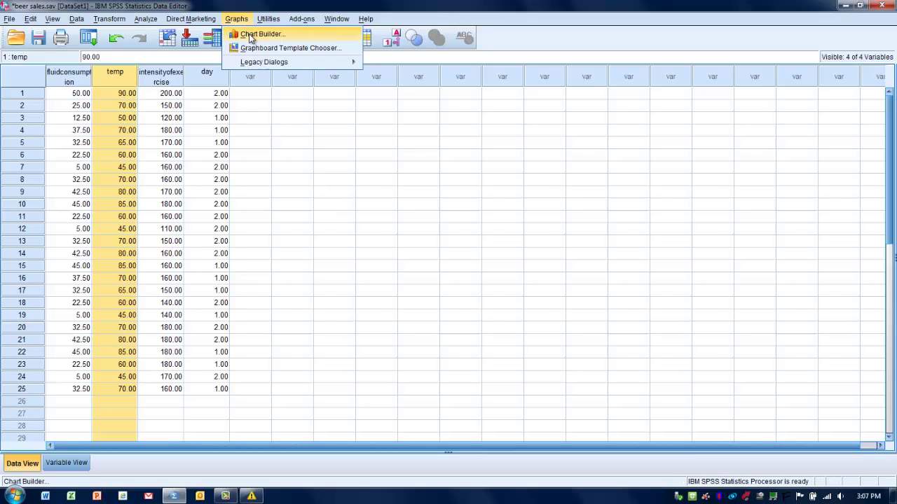
left_click(252, 35)
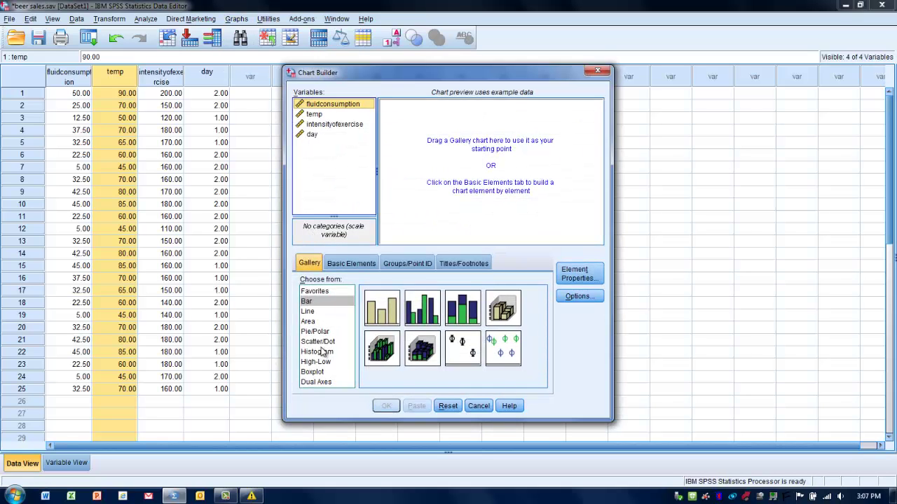
left_click(319, 343)
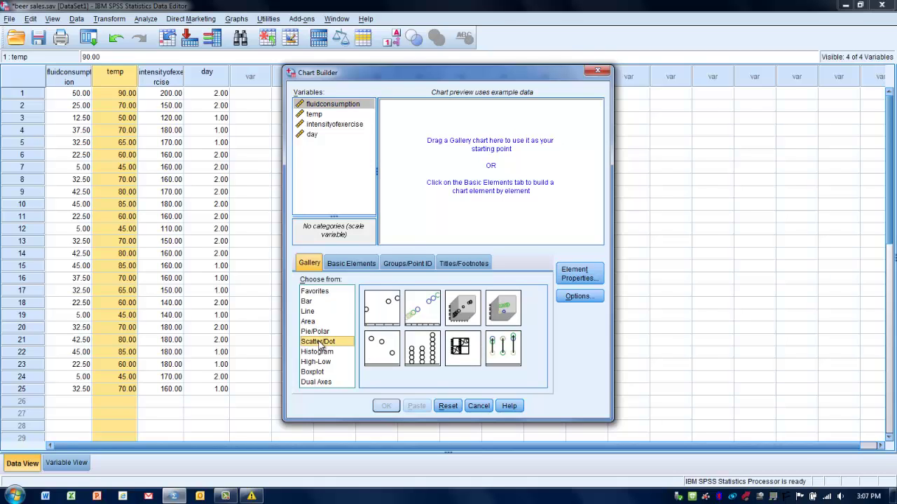
left_click(376, 312)
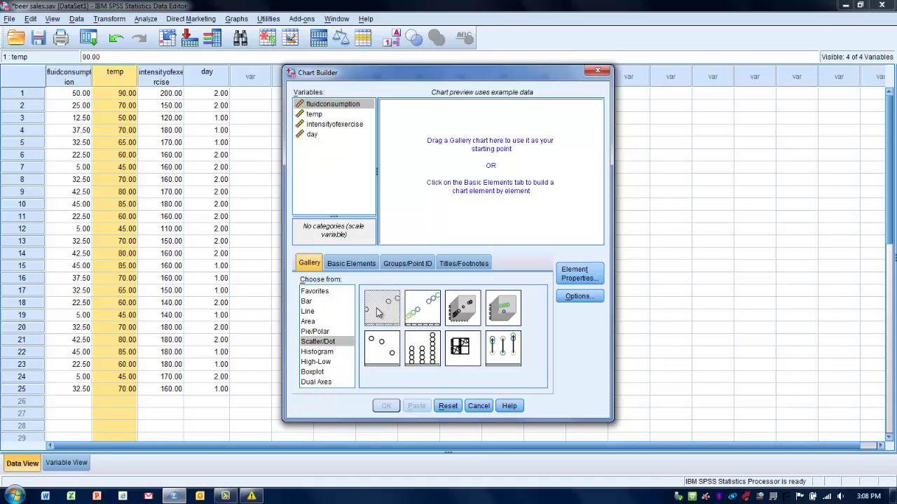
left_click_drag(376, 313, 473, 158)
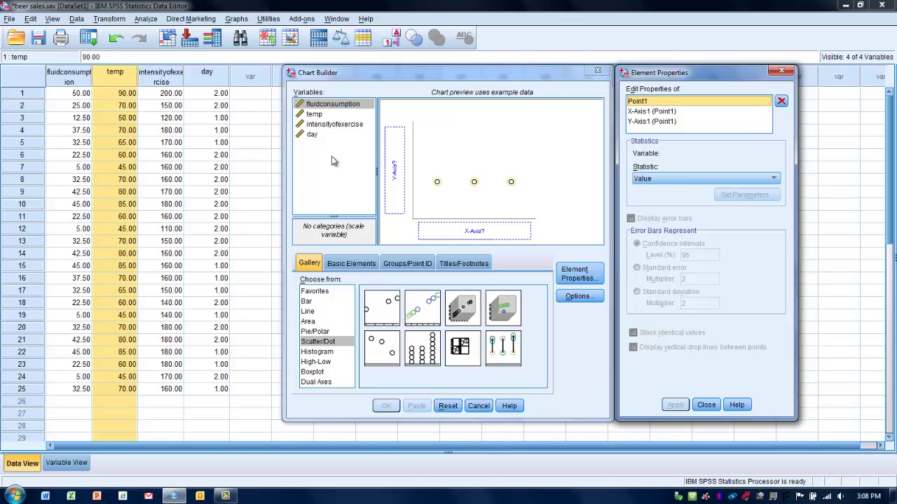
Assign temp to the scatter chart's x-axis and fluidconsumption to its y-axis
left_click(316, 116)
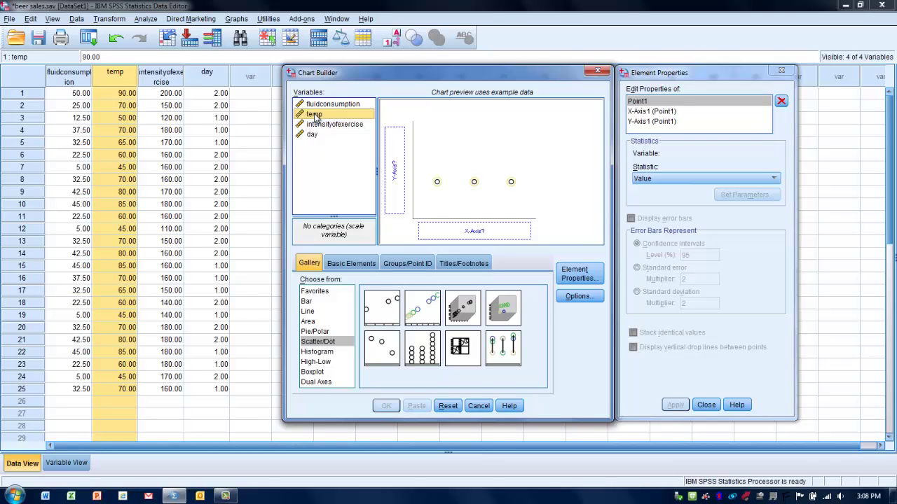
left_click_drag(315, 116, 462, 234)
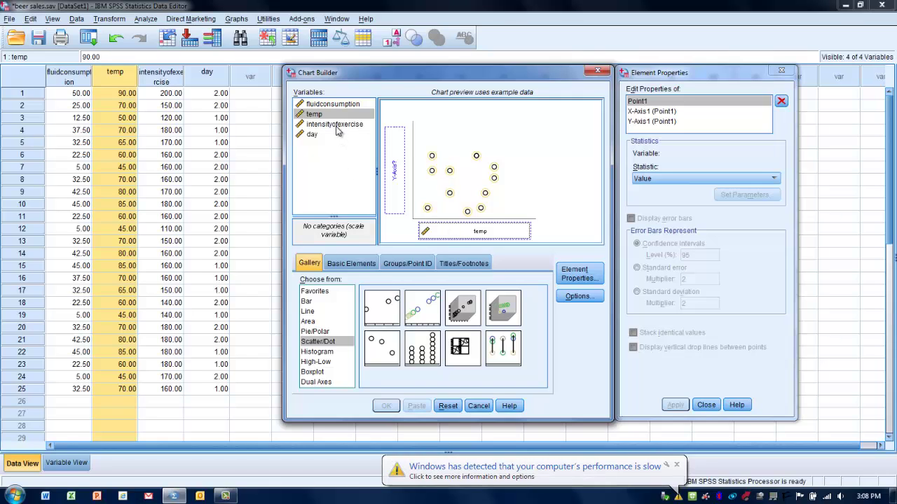
left_click(333, 105)
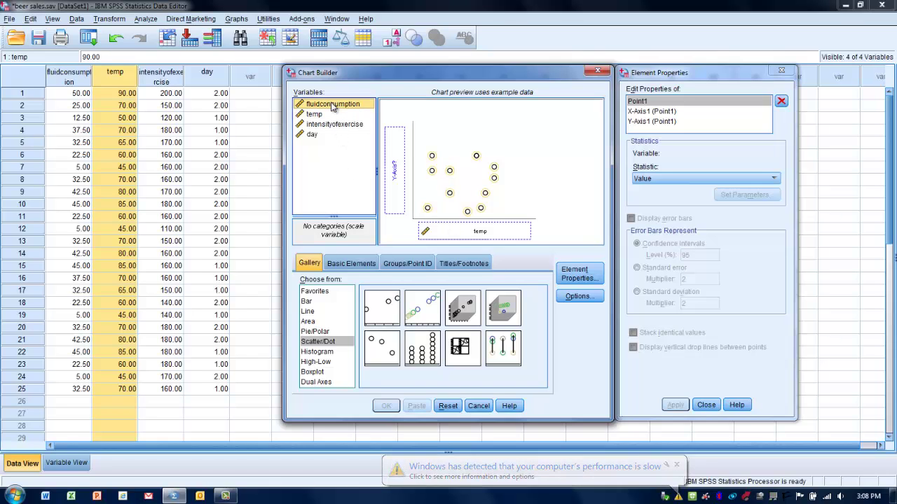
left_click_drag(333, 105, 394, 176)
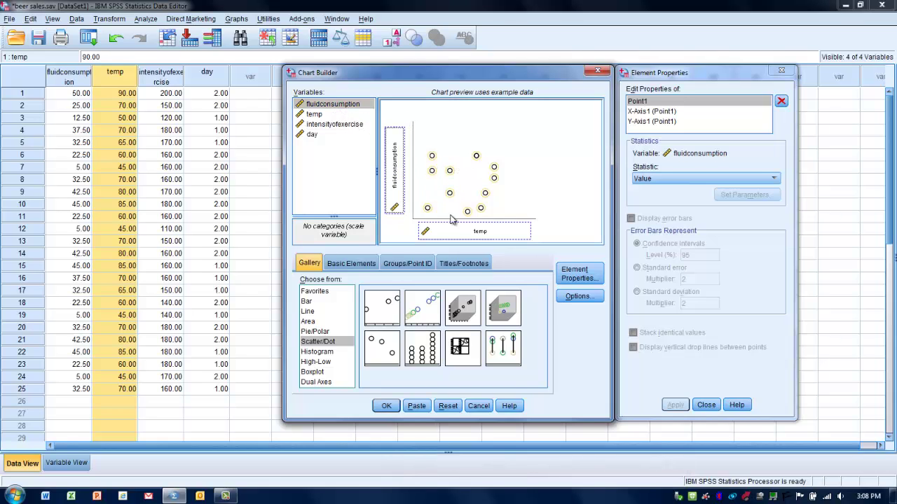
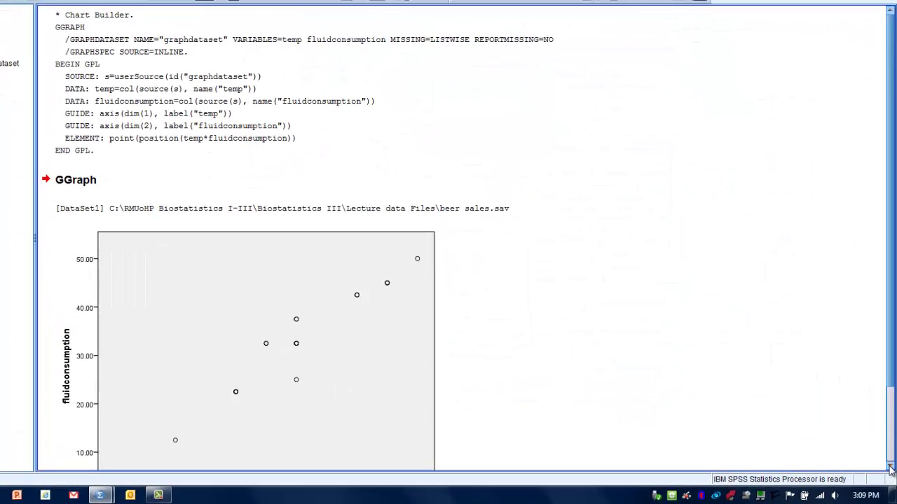
Examine the full scatterplot of fluidconsumption against temp in the output for its trend
left_click(890, 469)
left_click(891, 464)
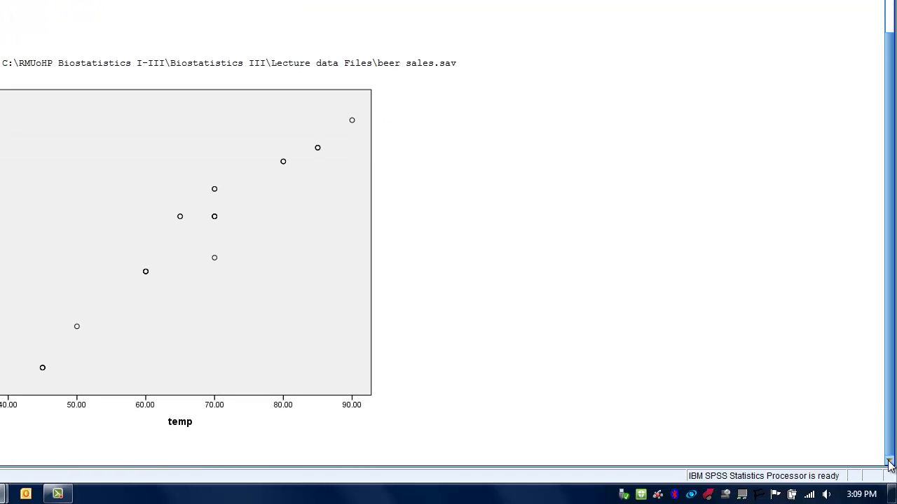
left_click(229, 326)
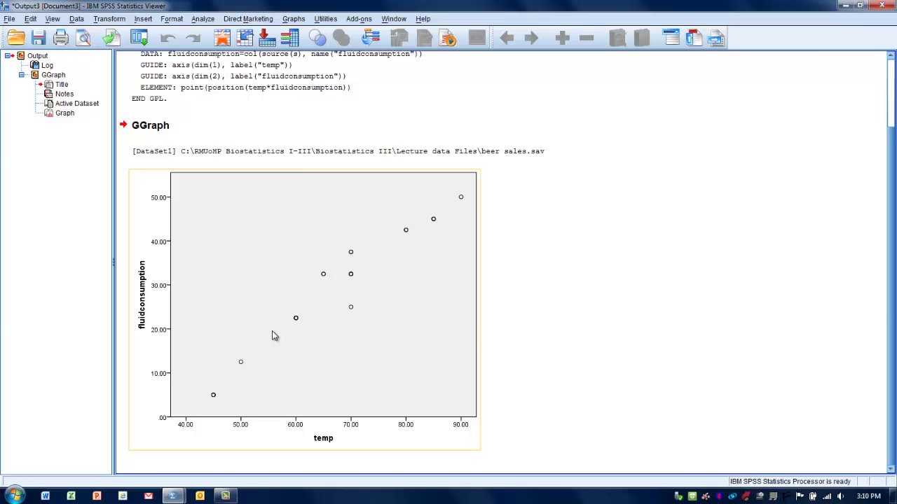
left_click(360, 287)
left_click(493, 283)
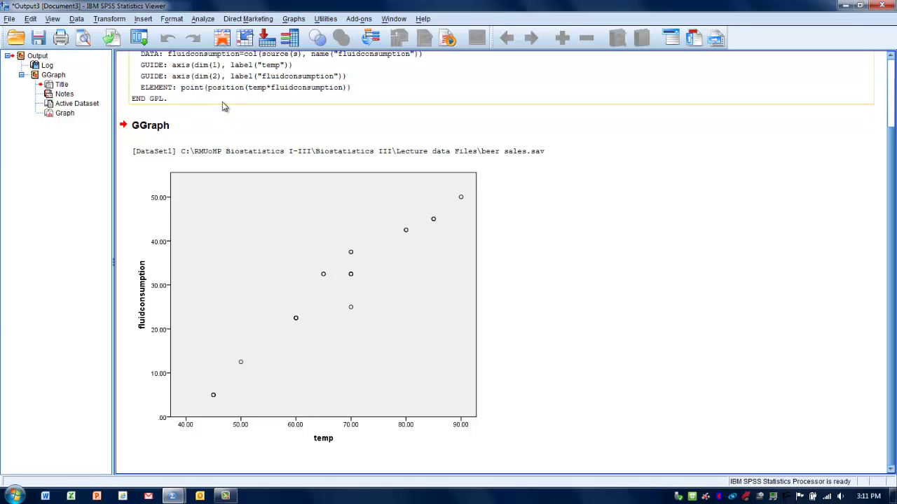
Set up a bivariate correlation of fluidconsumption and temp, removing intensityofexercise from the analysed variables
left_click(204, 20)
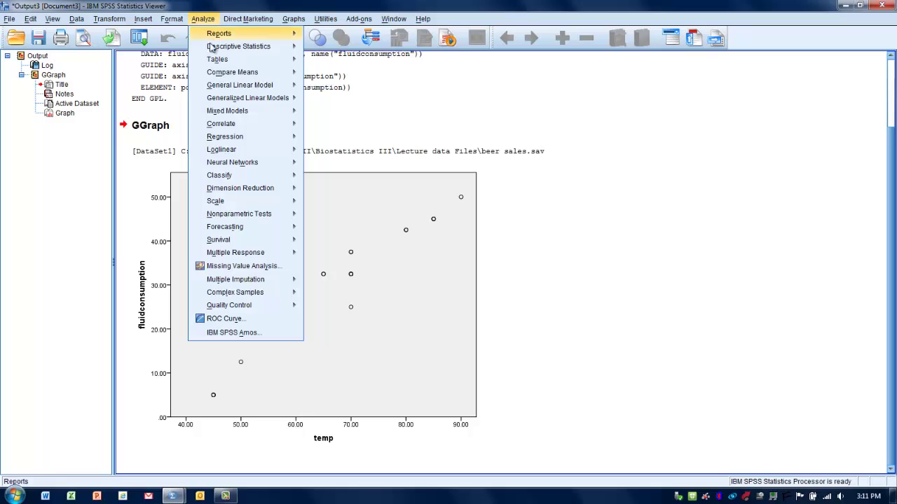
mouse_move(213, 88)
mouse_move(217, 127)
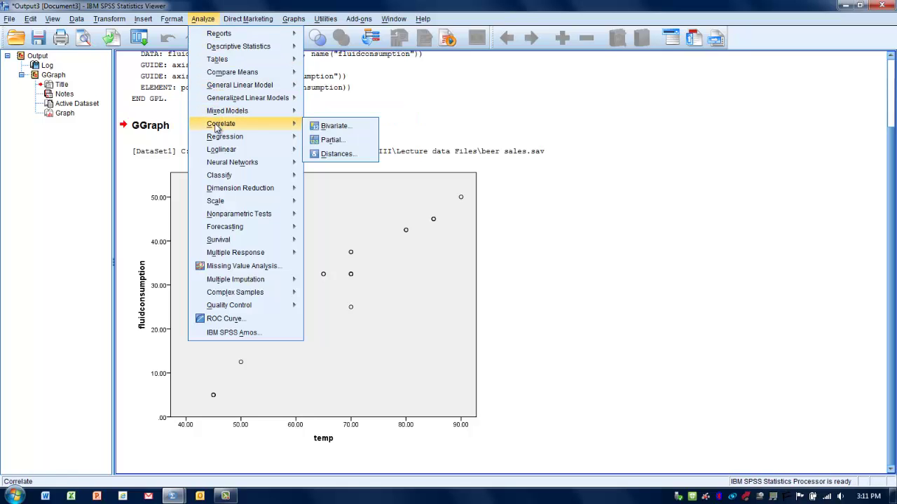
left_click(333, 126)
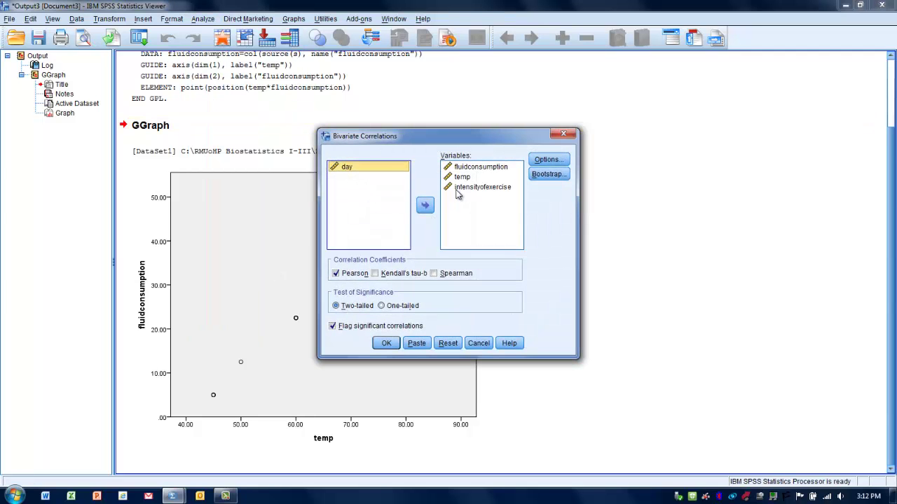
left_click(460, 187)
left_click(425, 205)
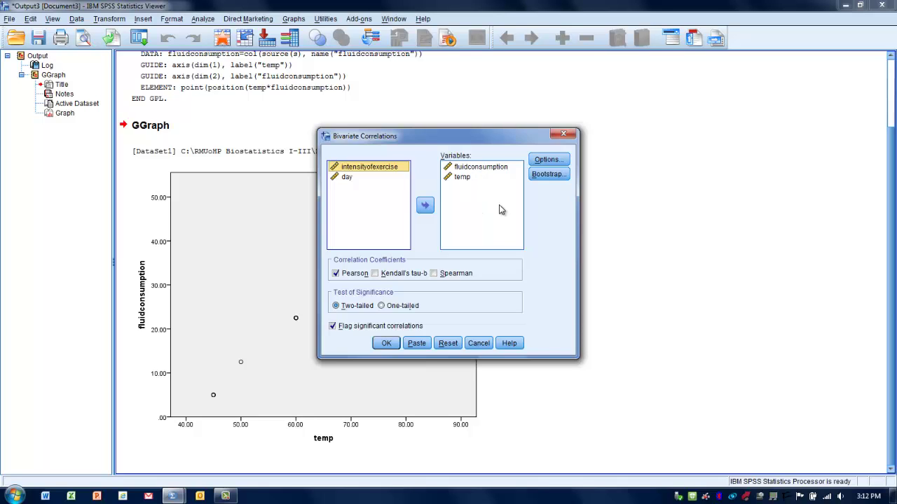
Run the two-tailed Pearson correlation with means and standard deviations included and missing cases excluded pairwise
left_click(552, 160)
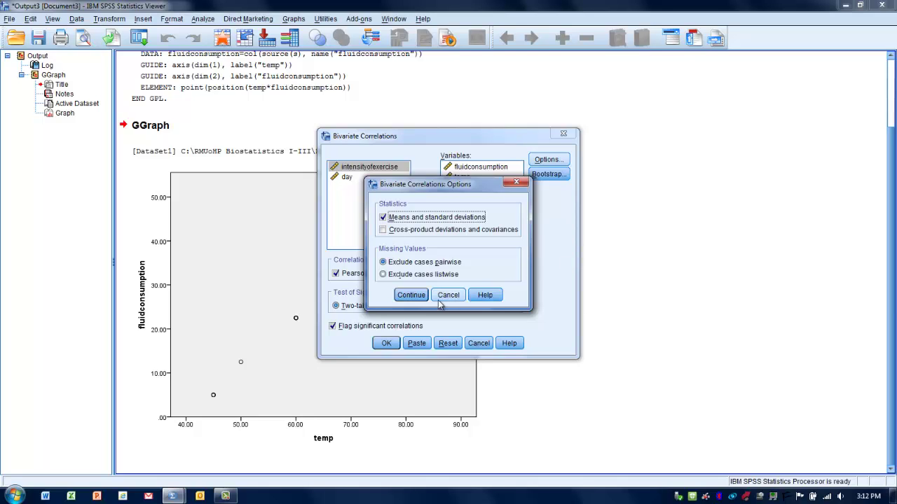
left_click(412, 295)
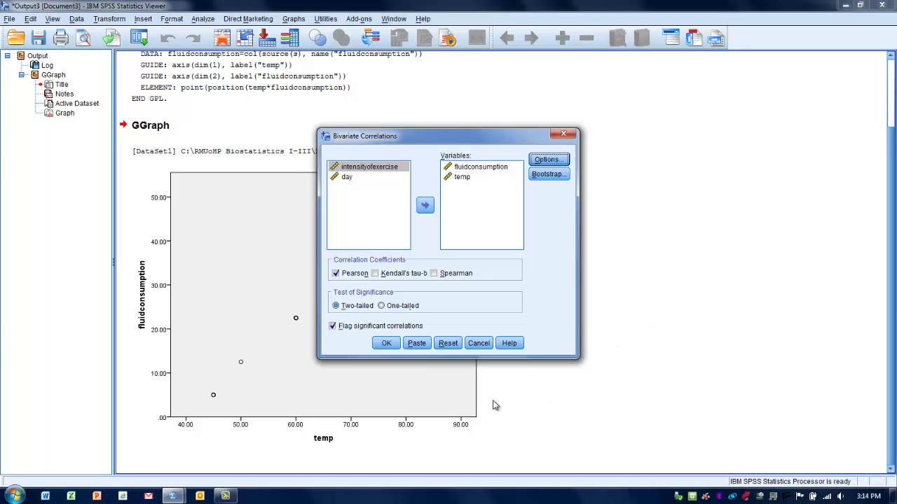
left_click(384, 344)
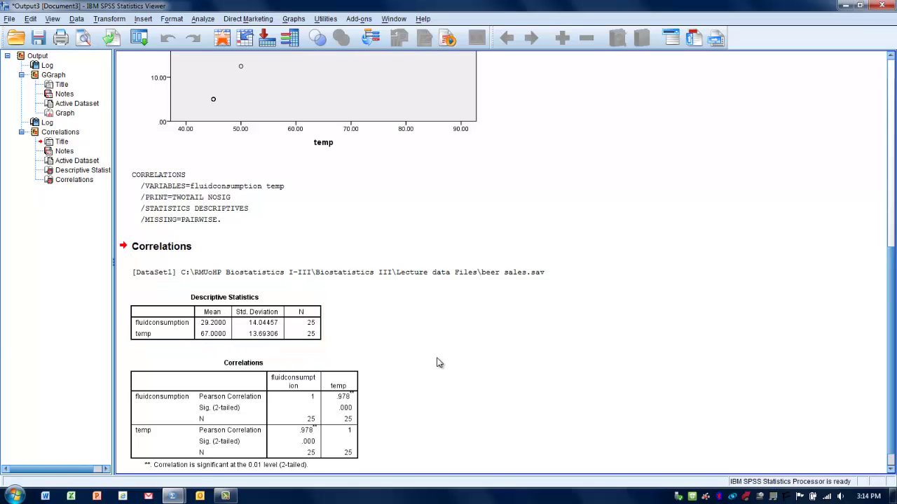
Examine the Correlations table for the Pearson coefficient and significance between fluidconsumption and temp
left_click(892, 471)
left_click(891, 471)
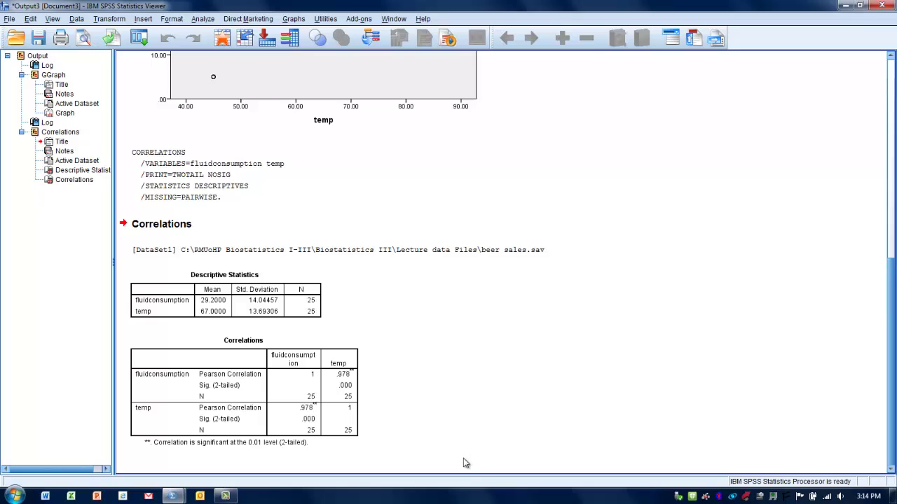
left_click(264, 440)
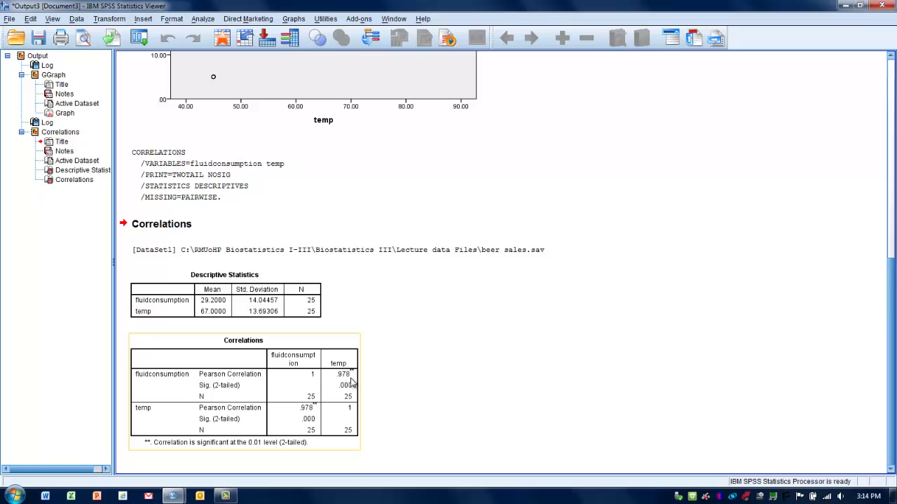
left_click(389, 363)
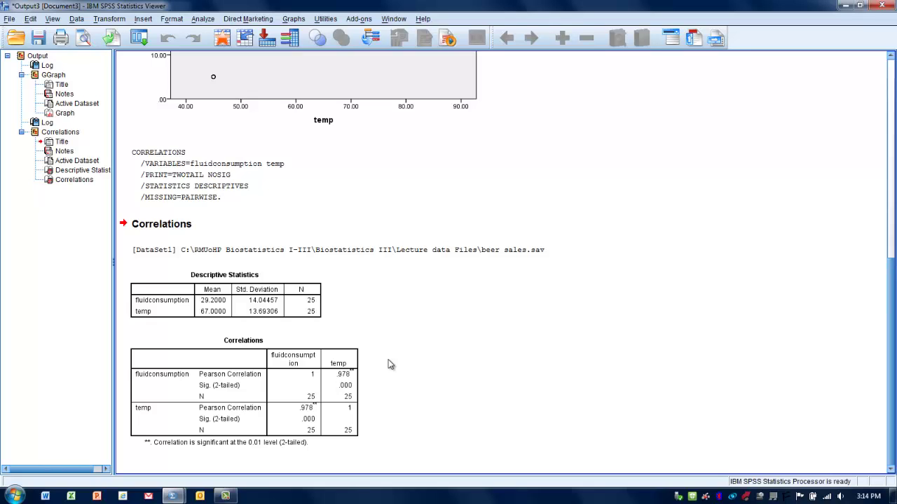
left_click(355, 372)
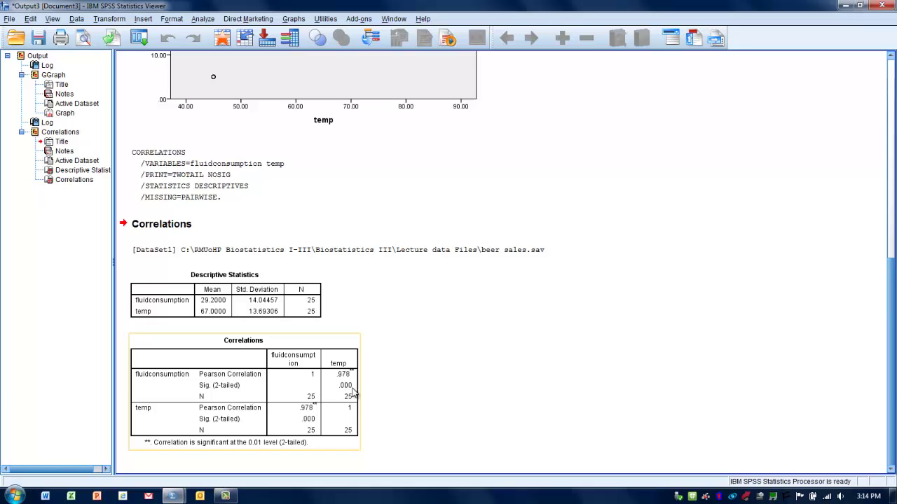
left_click(375, 393)
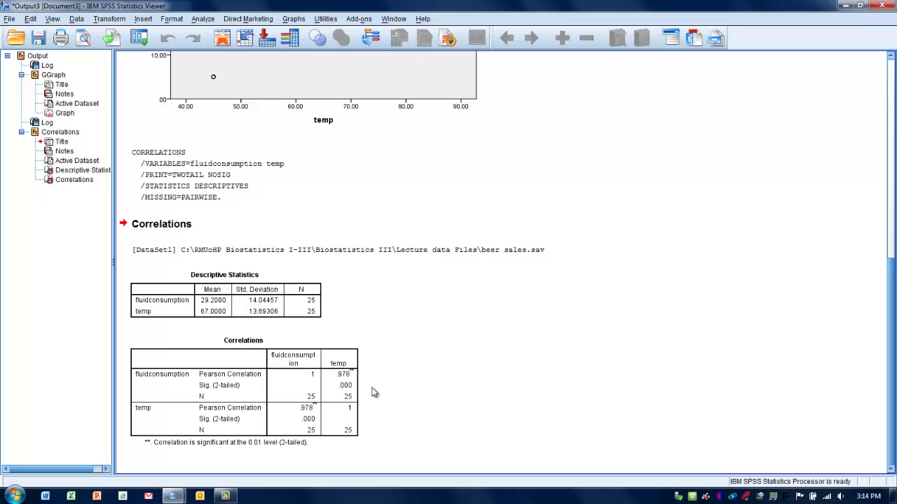
left_click(339, 363)
left_click(351, 393)
left_click(341, 367)
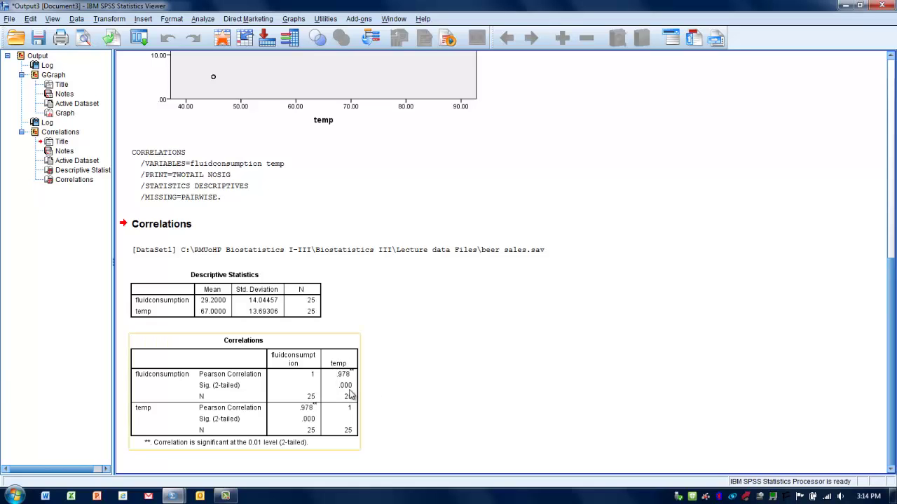
left_click(372, 392)
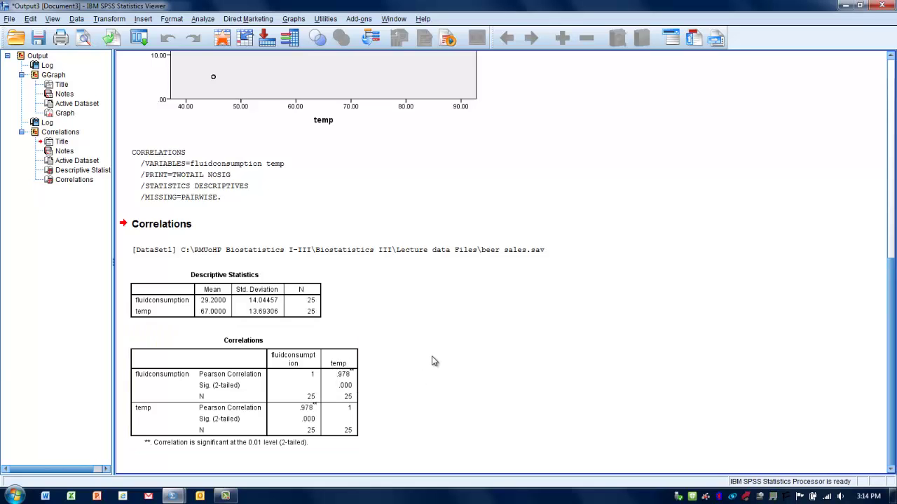